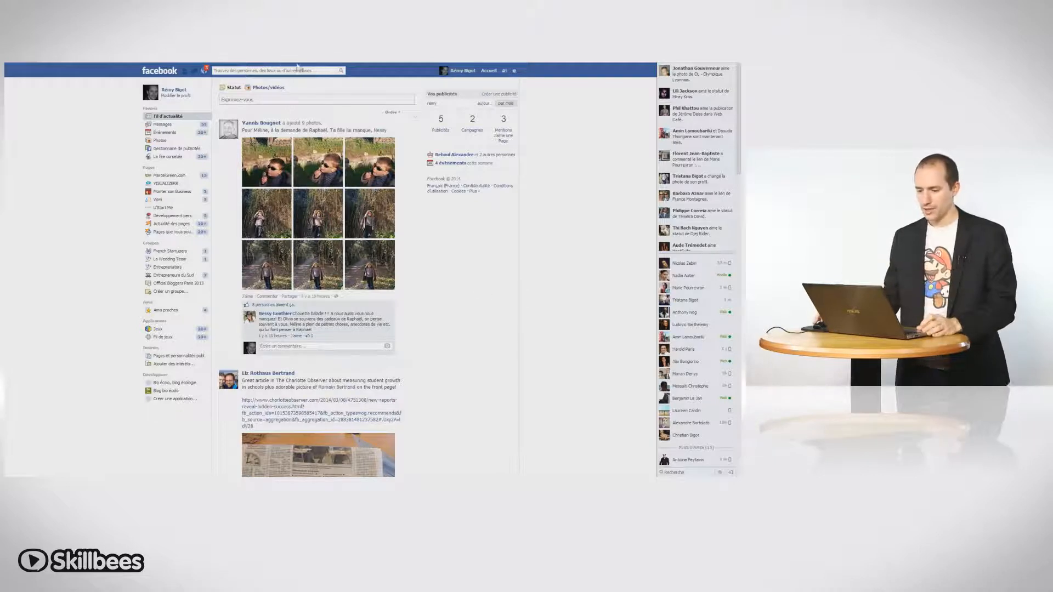
Step: Switch the browser to full screen, search for "créer page" and open the page creation form "Créer une Page"
key("F11")
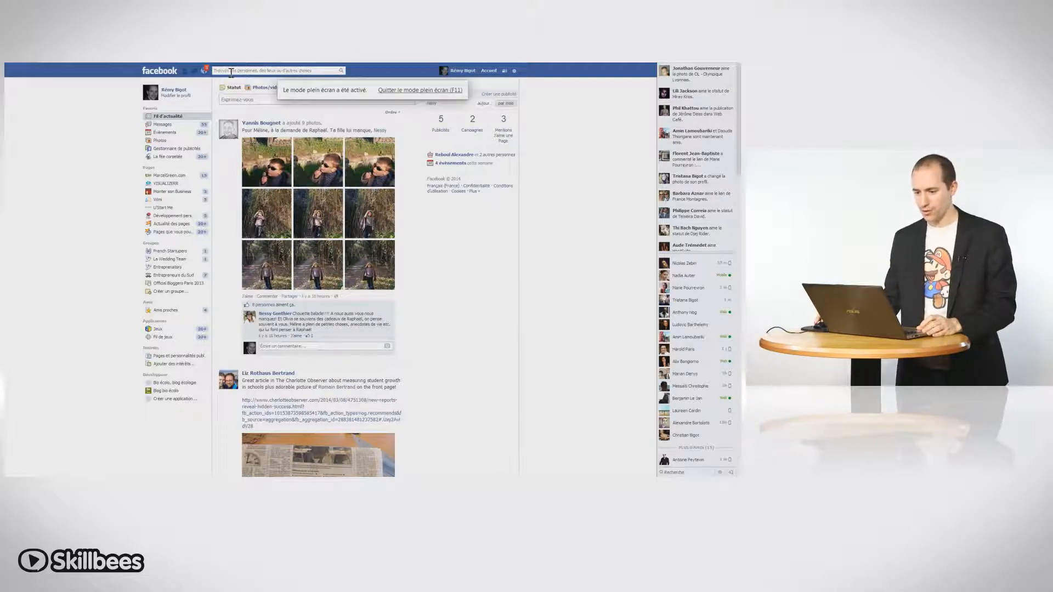
left_click(231, 72)
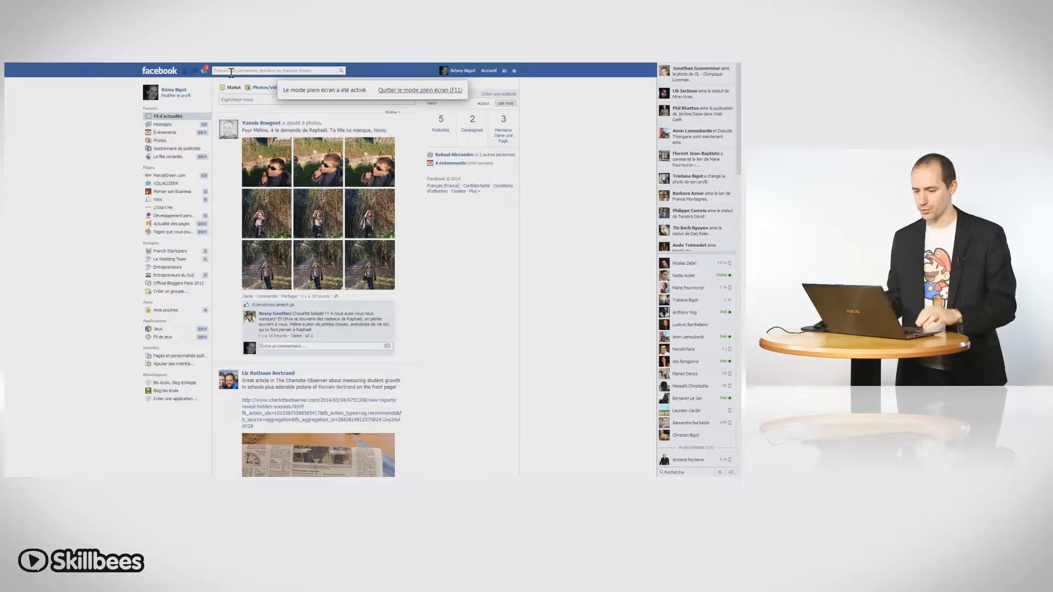
type("créer")
type(" page")
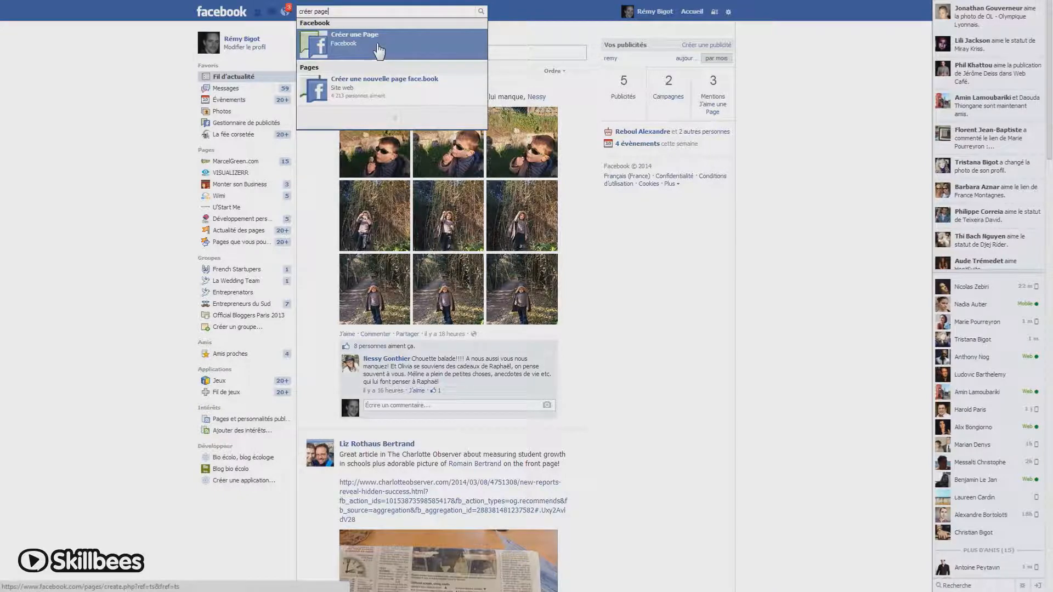
left_click(378, 50)
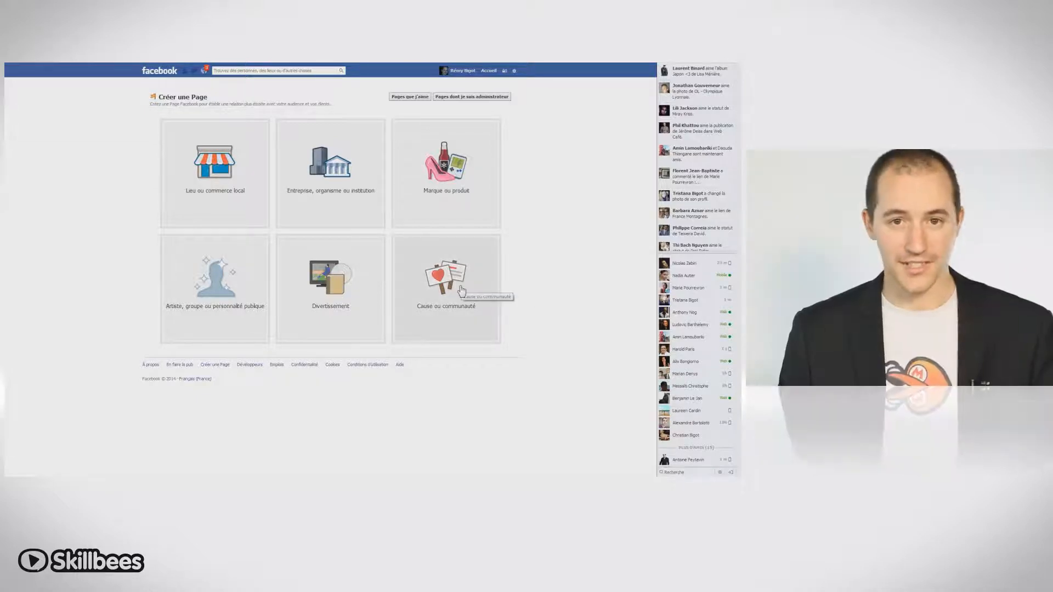
Step: Try to create a "Cause ou communauté" page named "Facebook pour les TPE/PME", accepting the page terms
left_click(461, 291)
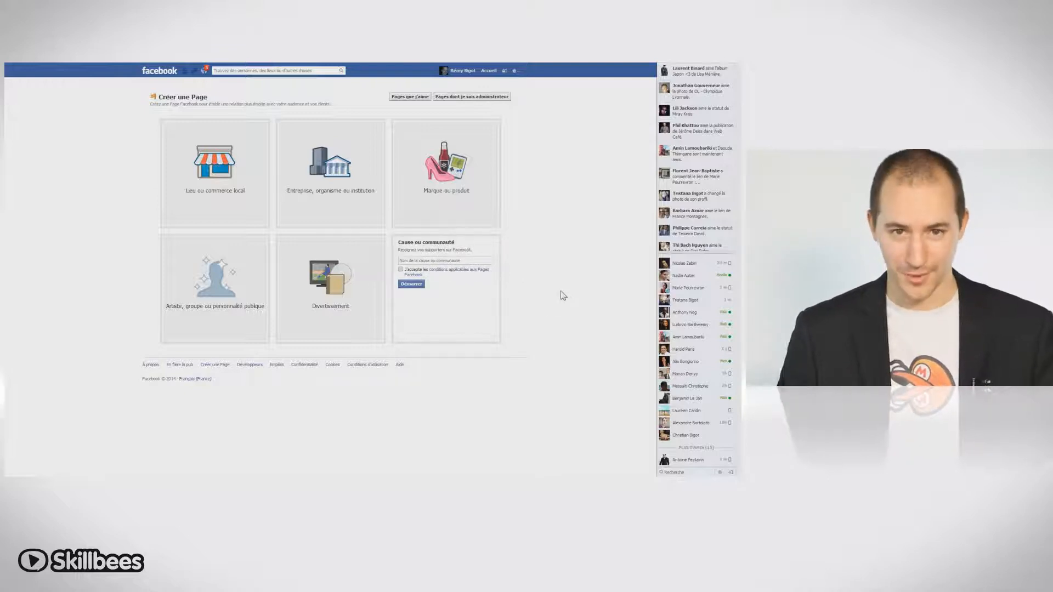
left_click(417, 260)
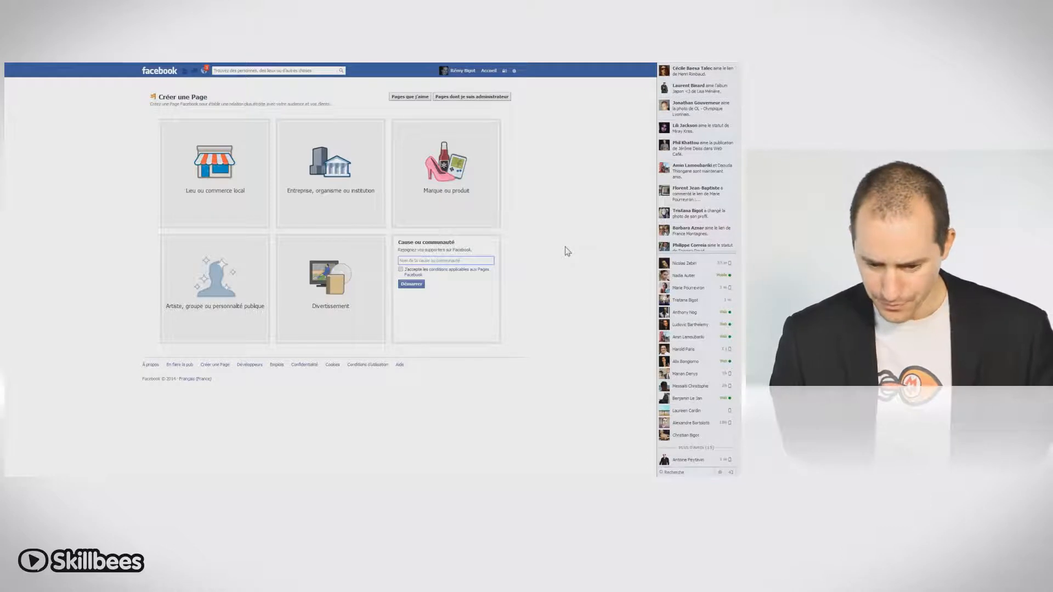
type("Face")
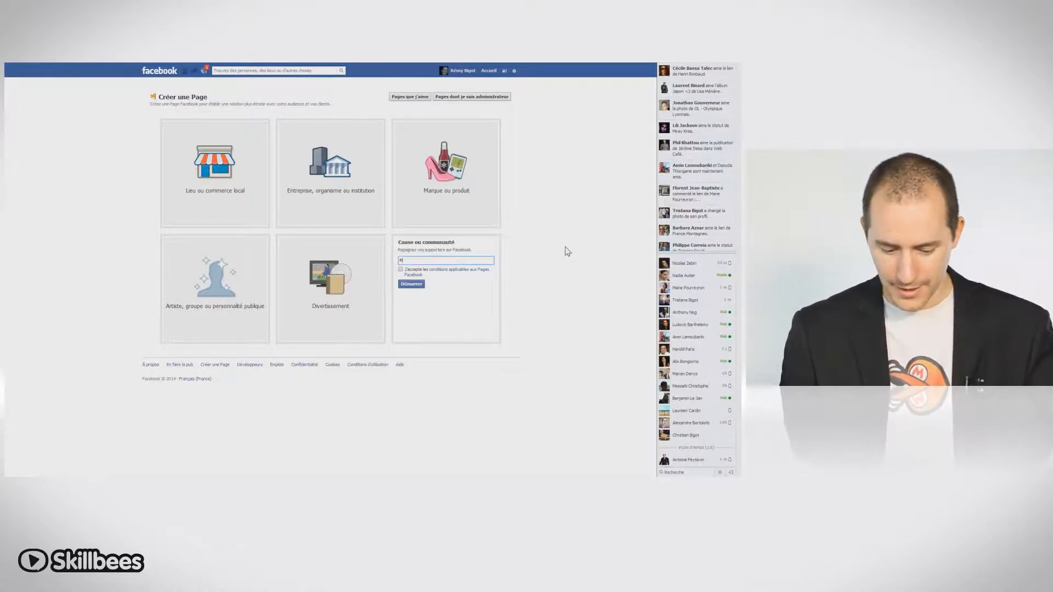
type("book pour les T")
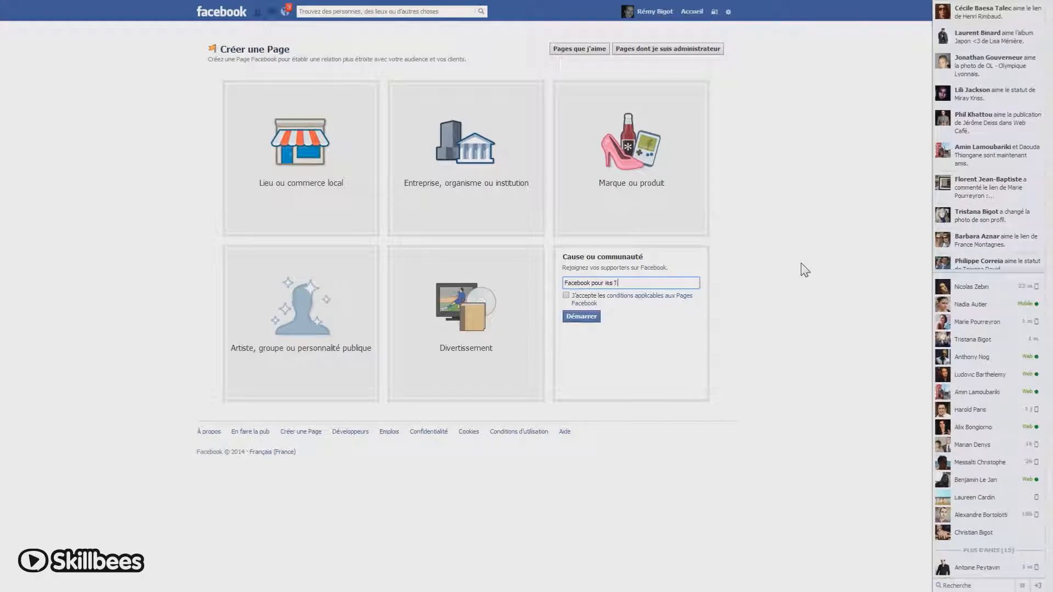
type("PE/PME")
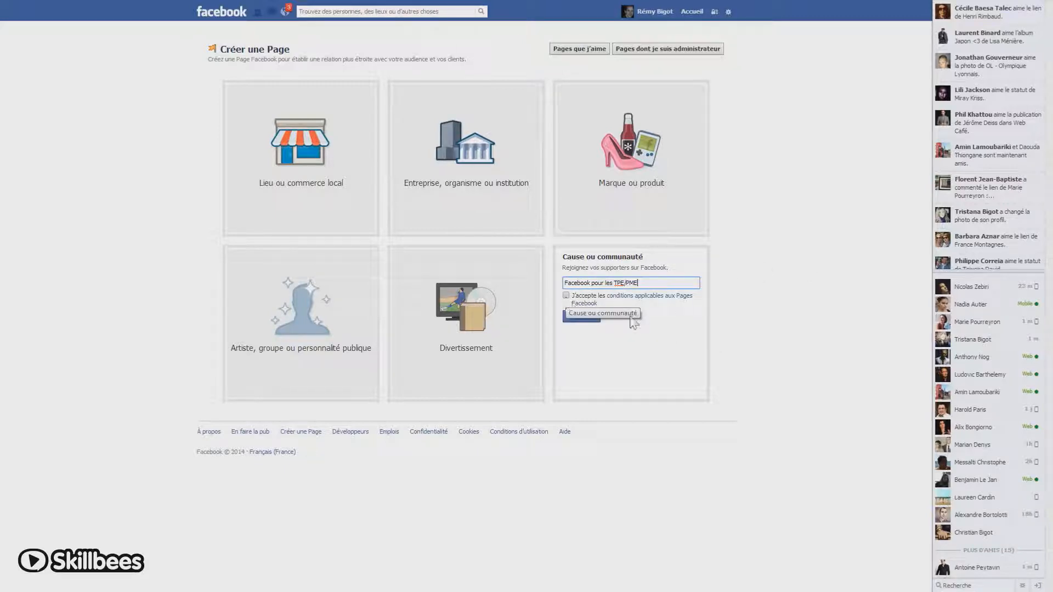
left_click(566, 296)
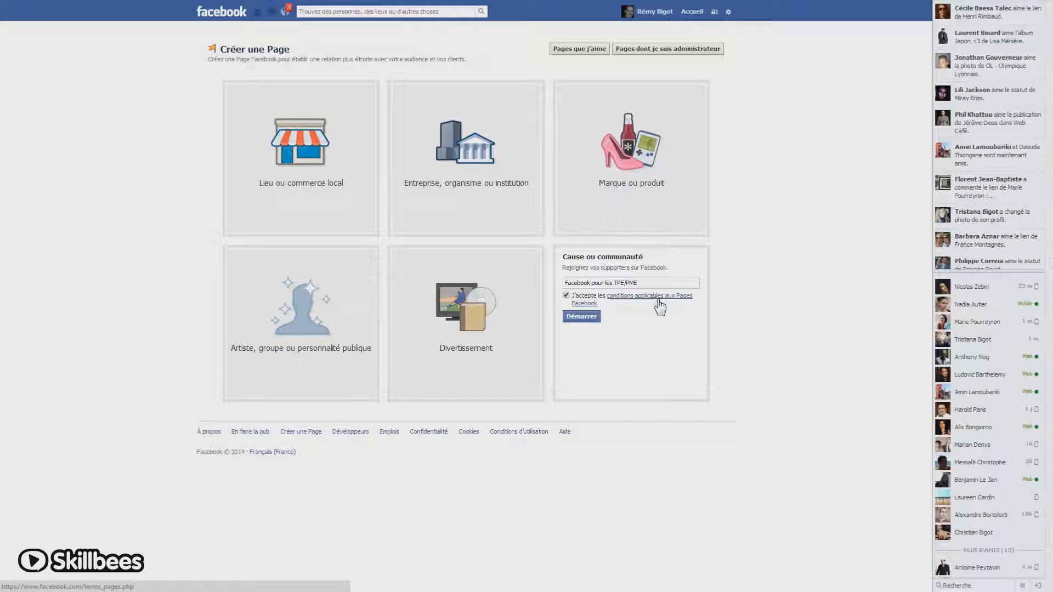
left_click(582, 318)
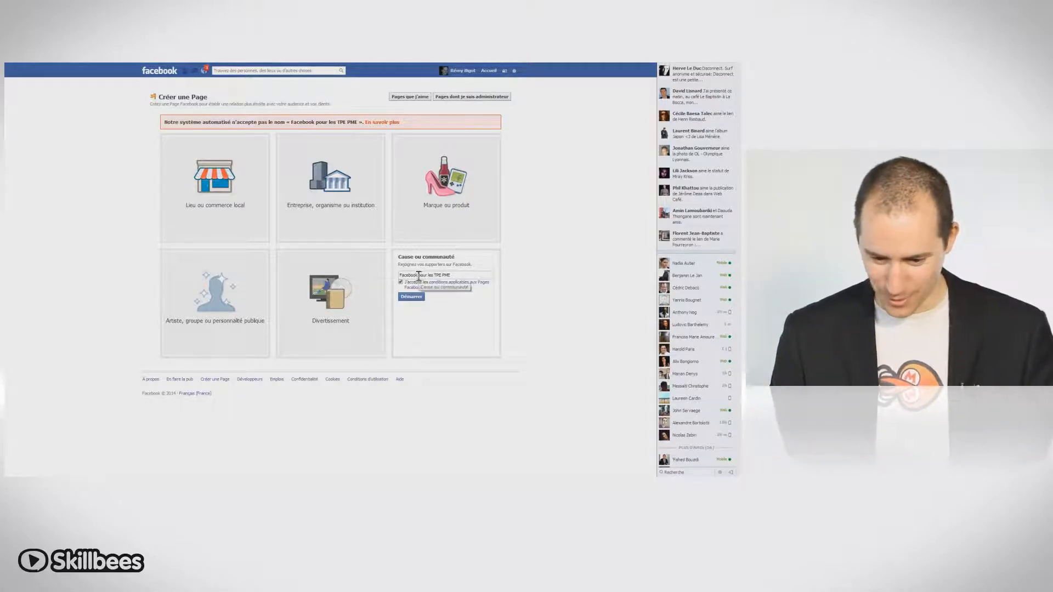
Step: Change the page name to "Formation réseaux sociaux pour les TPE PME", accept the terms and start the page setup
left_click_drag(419, 275, 397, 276)
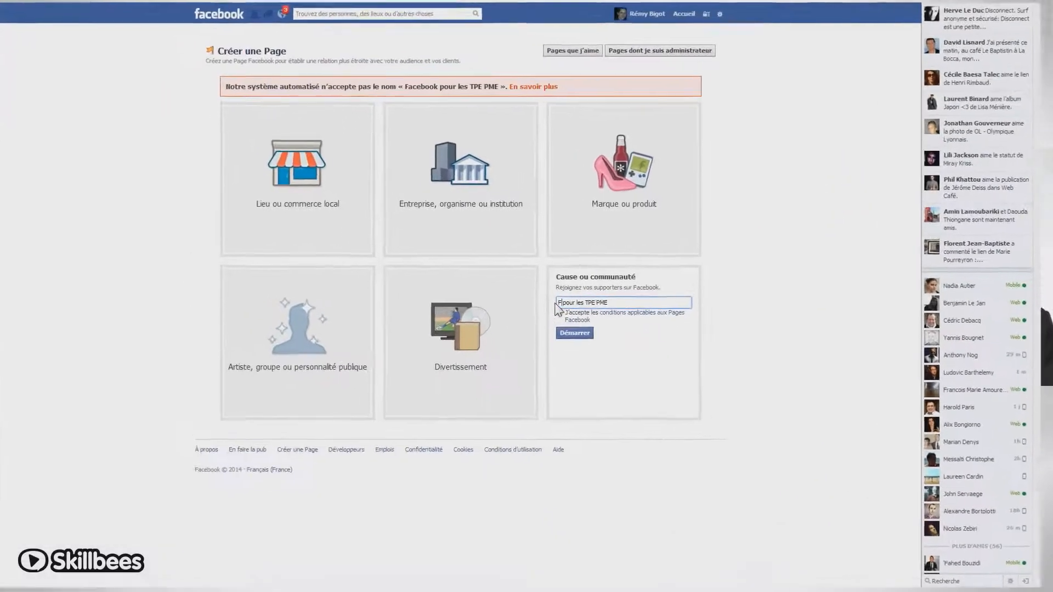
type("Form")
type("ation réseaux ")
type("sociaux")
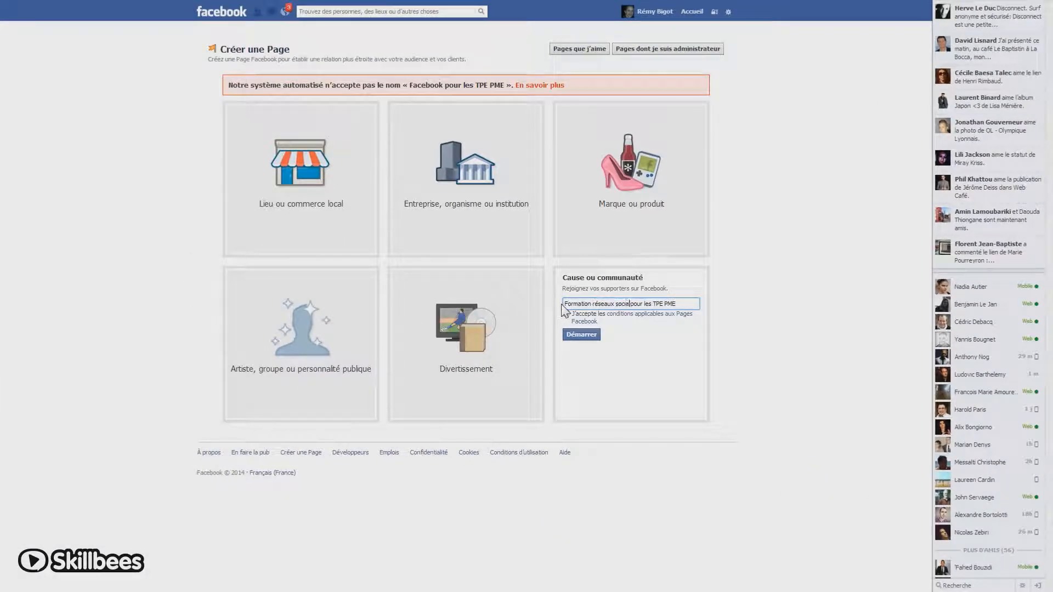
left_click(566, 313)
left_click(584, 337)
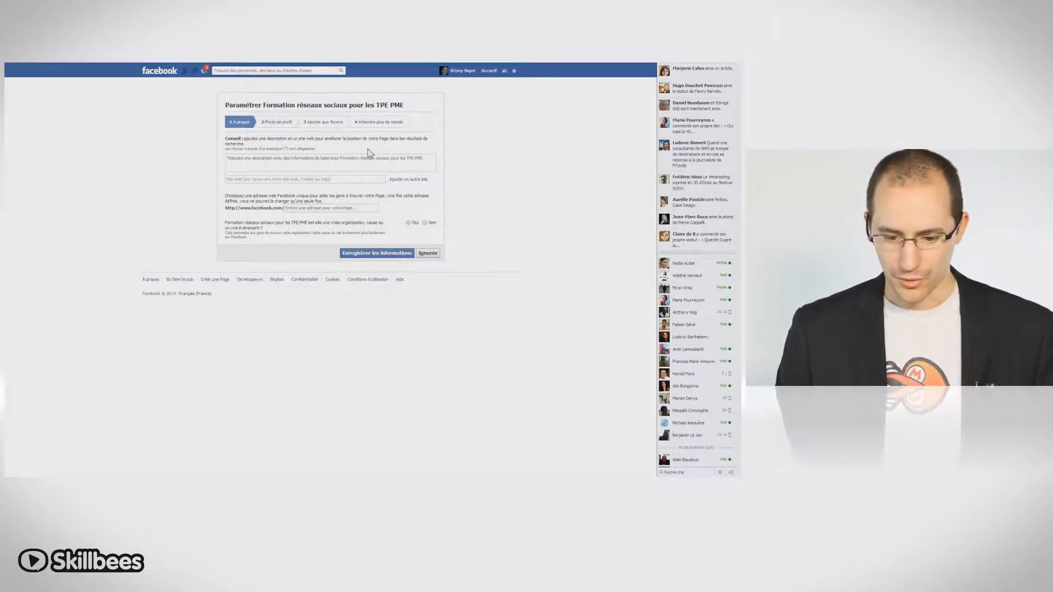
left_click(248, 158)
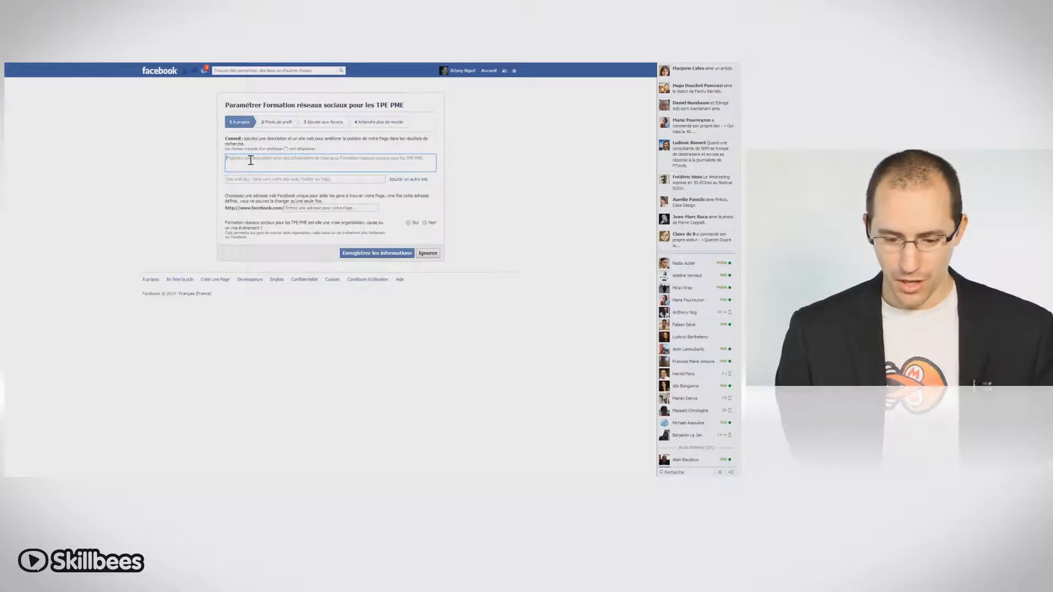
type("Formation réseaux sociaux pour TPE/PME.")
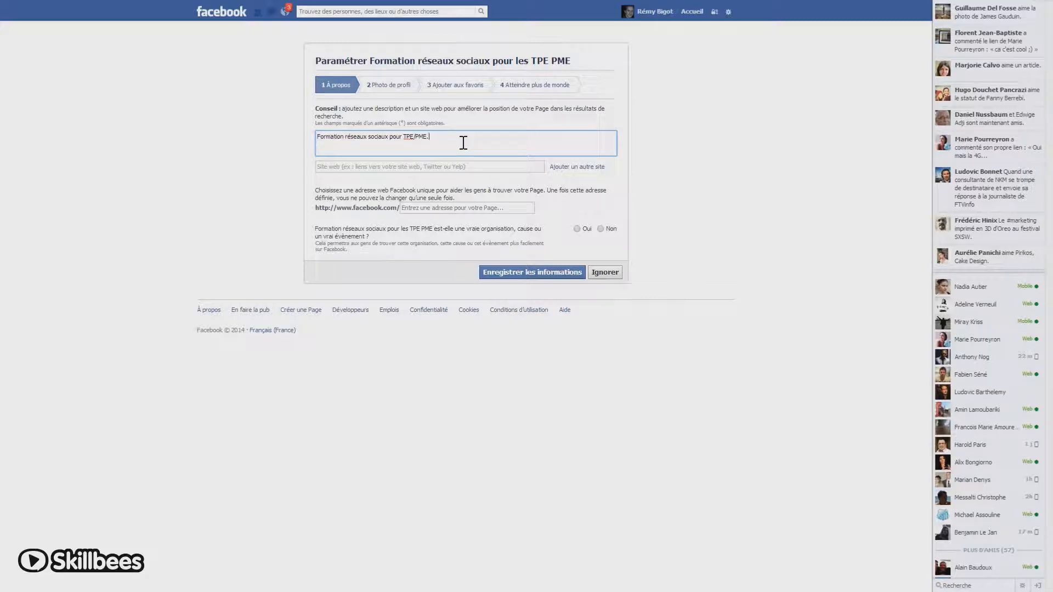
left_click(365, 167)
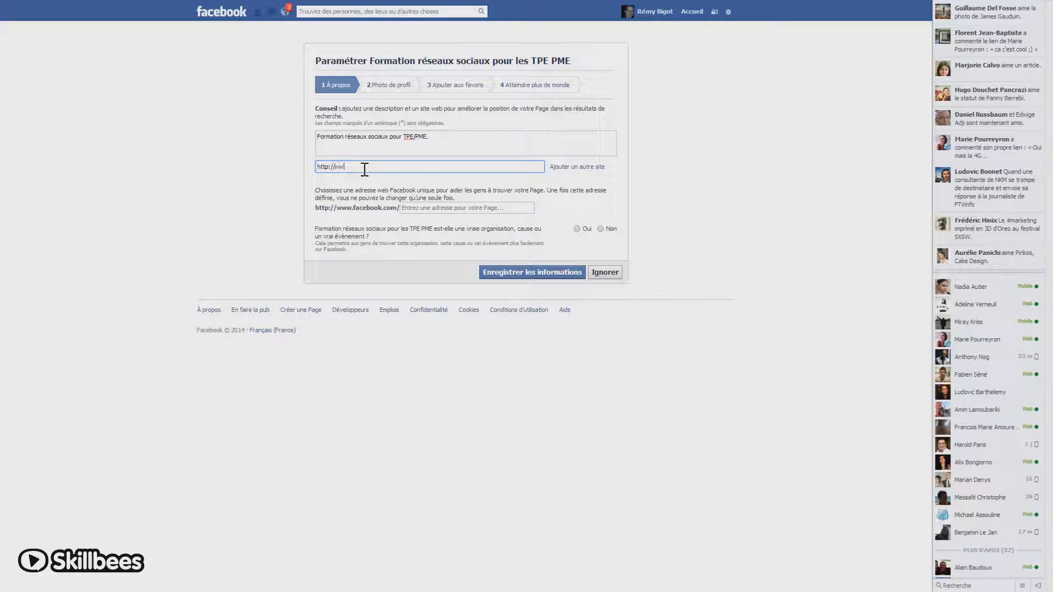
type("elep")
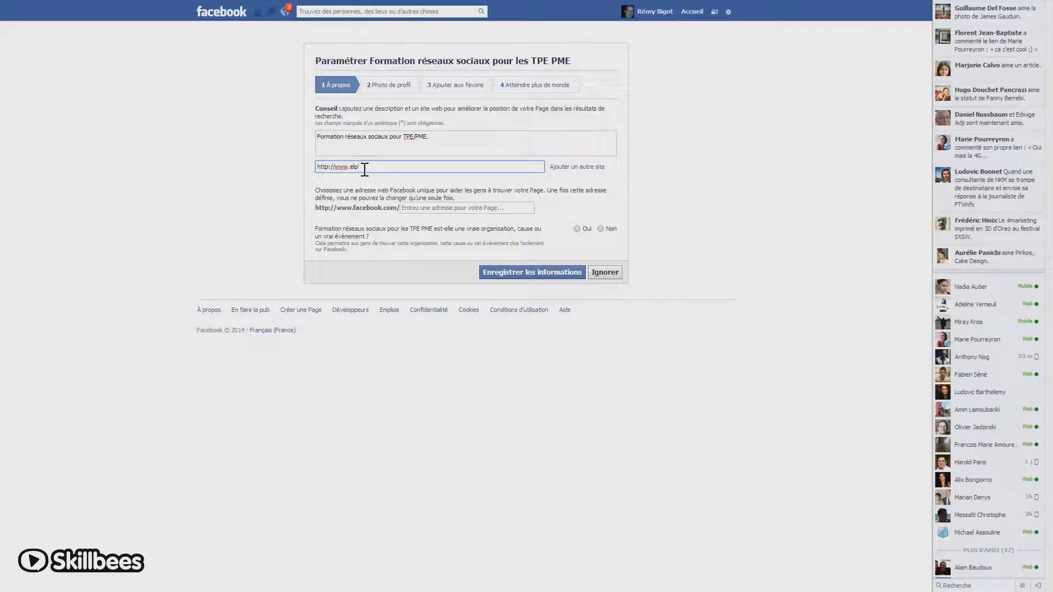
type("horm.com")
left_click(576, 167)
left_click(340, 183)
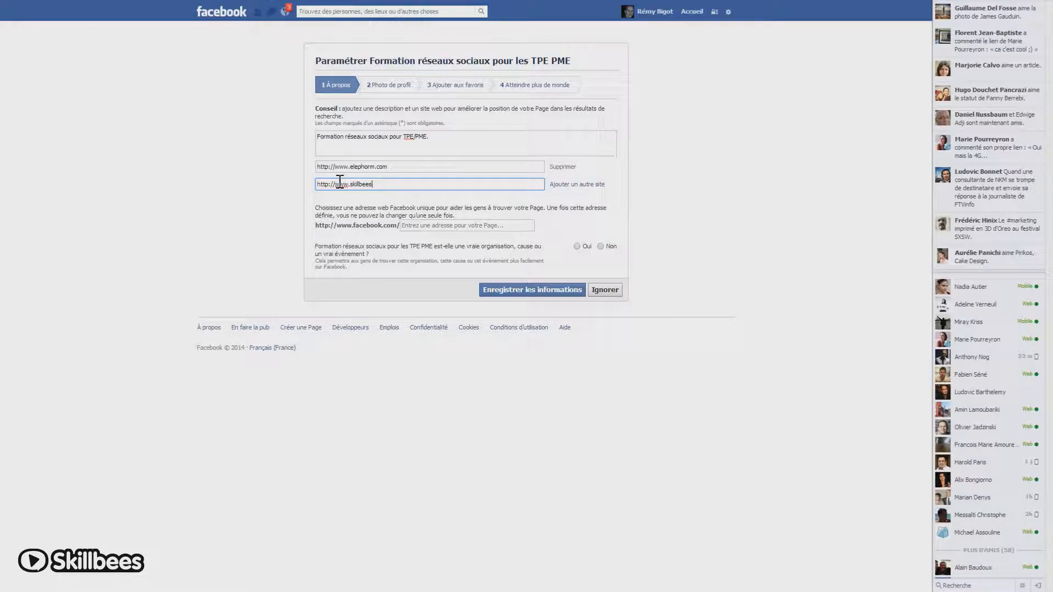
left_click(420, 203)
left_click(415, 225)
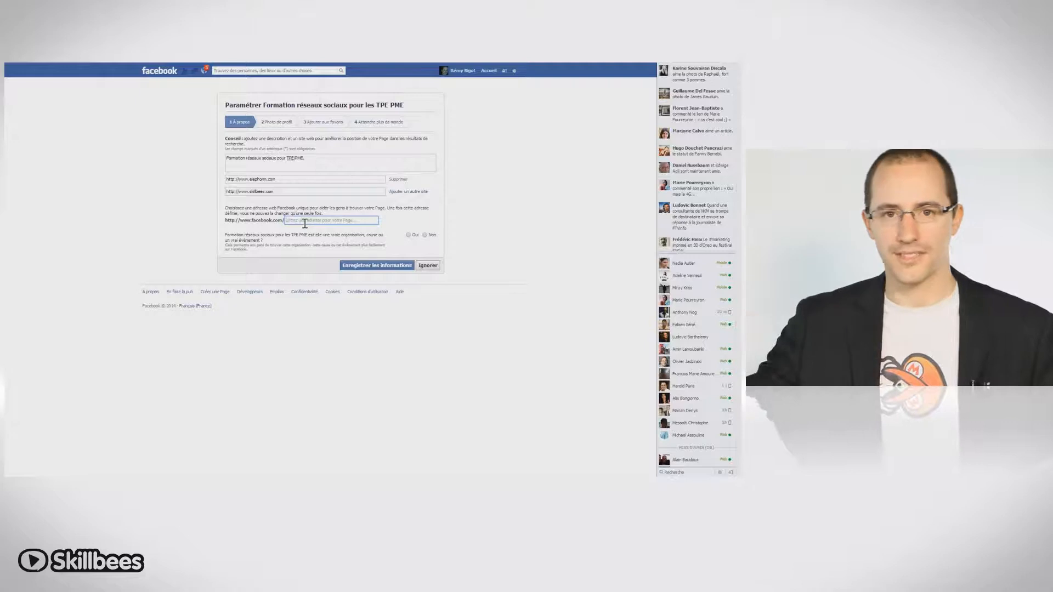
left_click(306, 221)
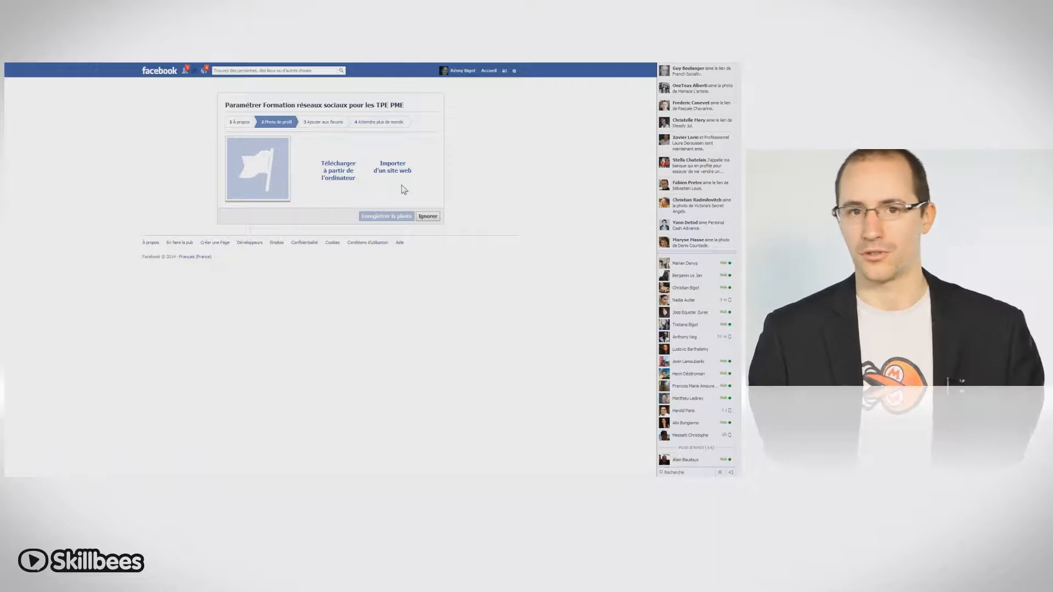
Step: Upload the profile photo from the Facebook TPE folder on the computer's desktop and continue to the favourites stage
left_click(340, 176)
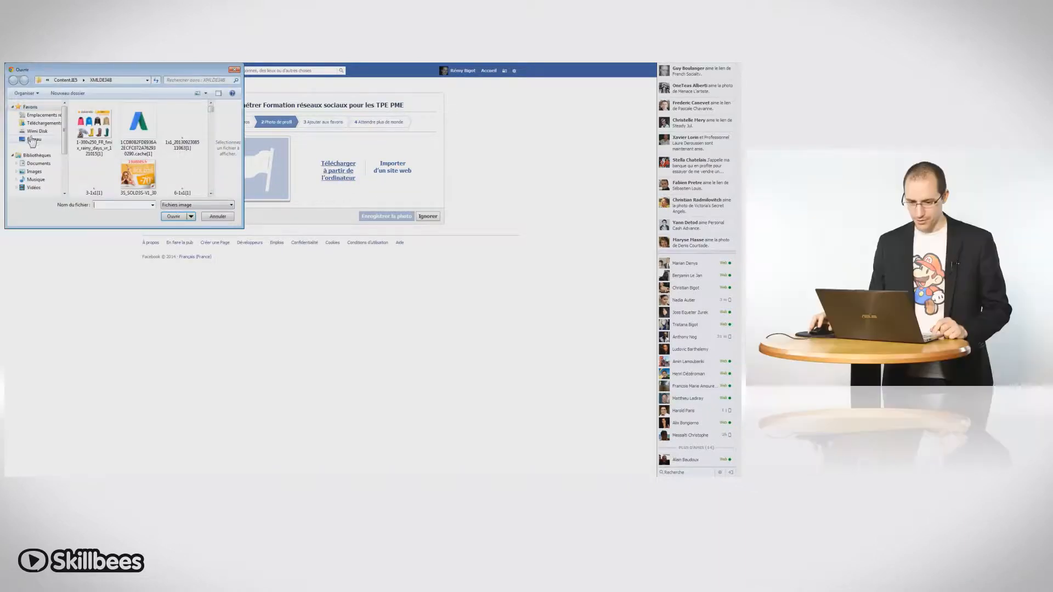
left_click(34, 140)
double_click(157, 147)
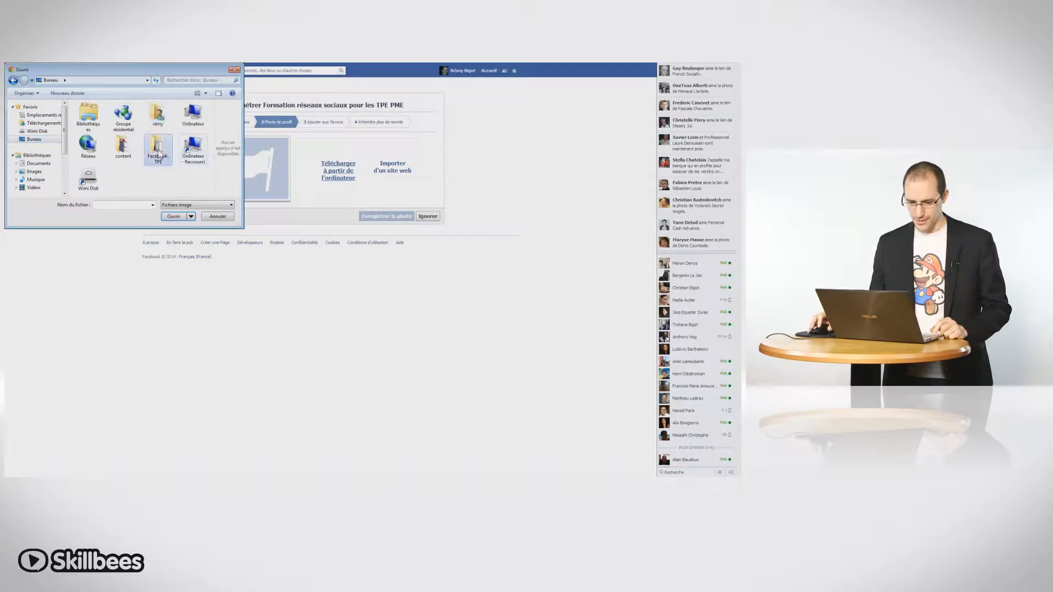
double_click(95, 117)
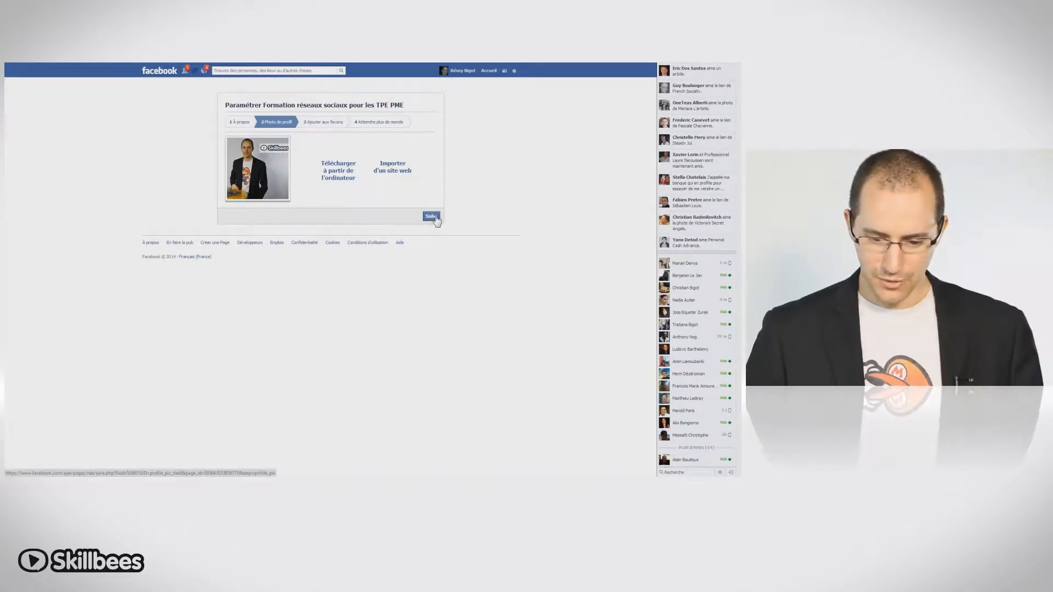
left_click(432, 217)
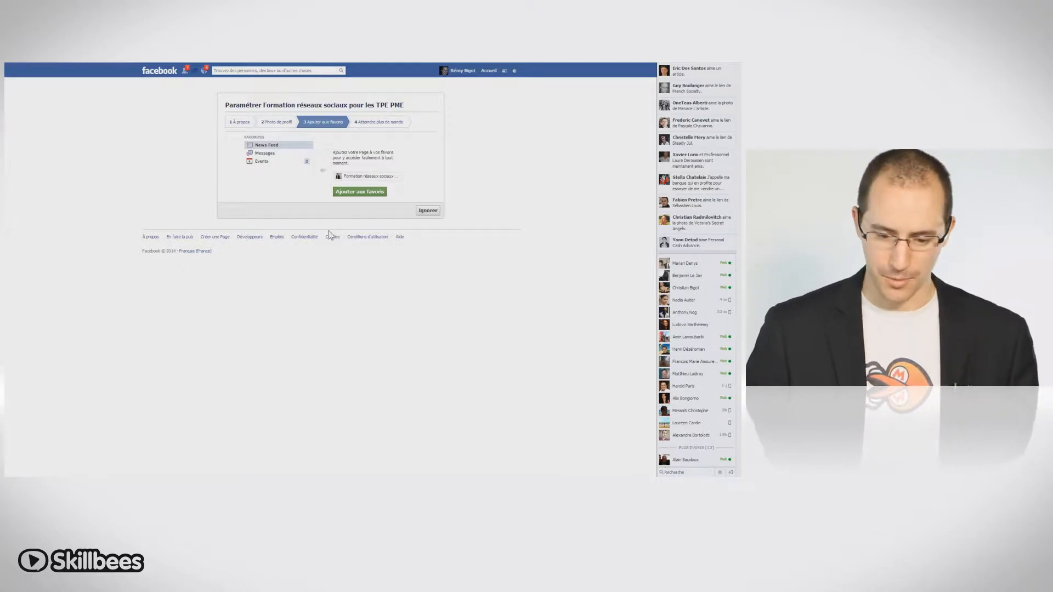
Step: Add the page to the favourites and skip the paid promotion to finish the page setup
left_click(365, 194)
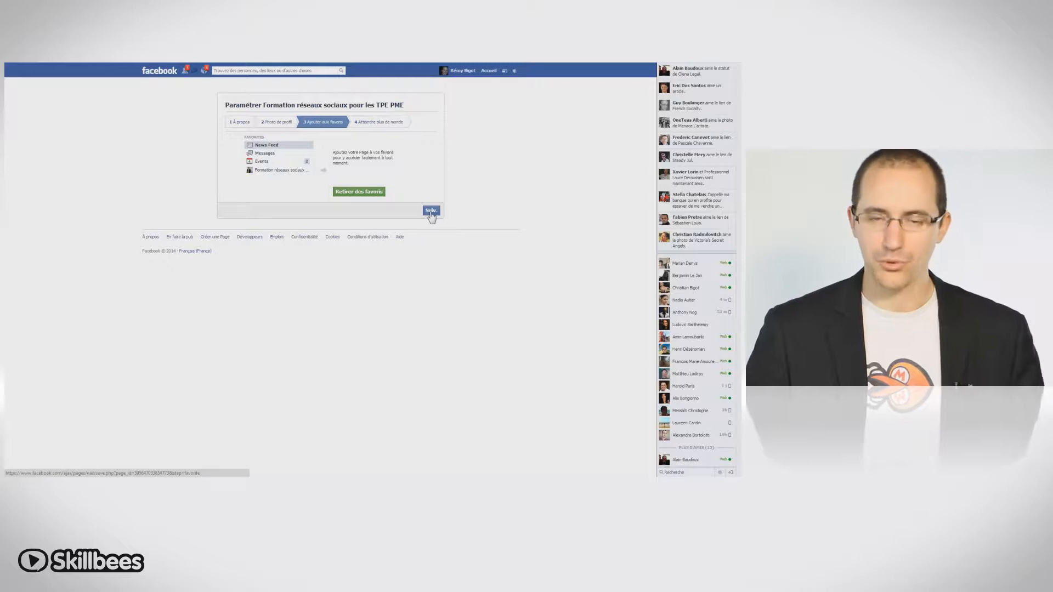
left_click(431, 212)
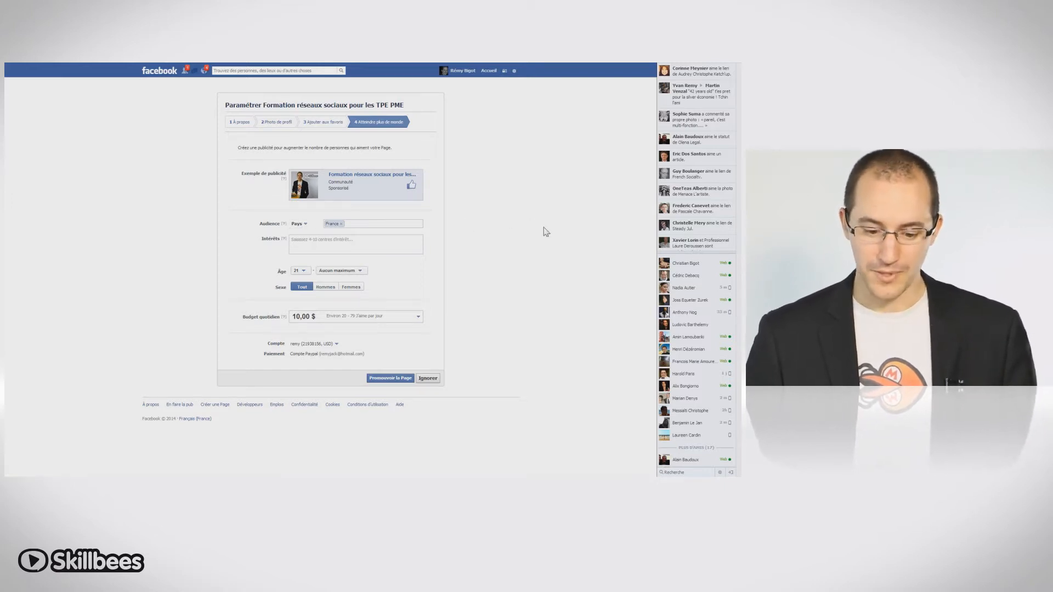
left_click(305, 242)
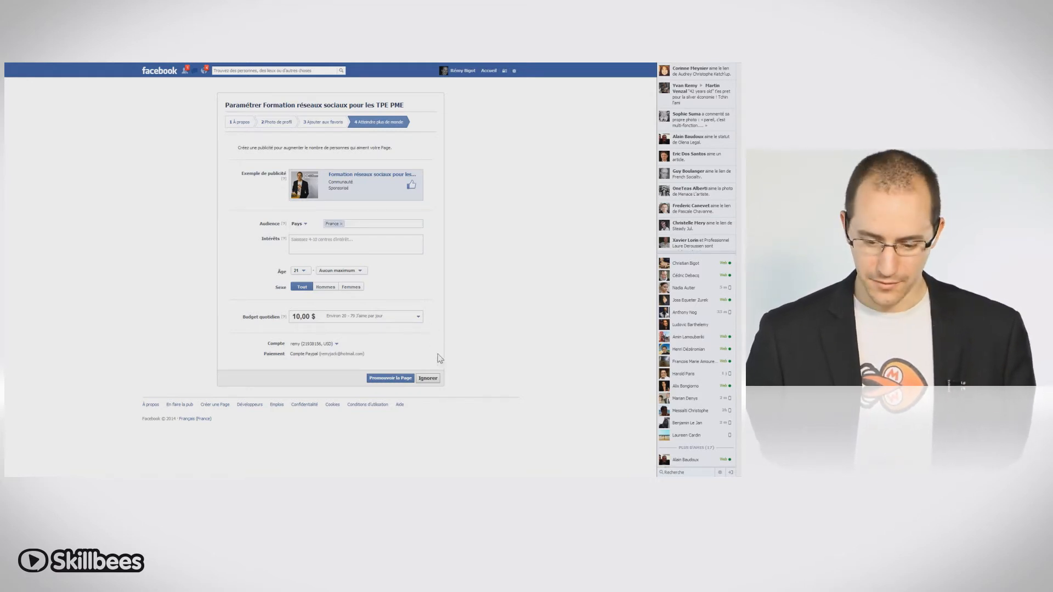
left_click(428, 378)
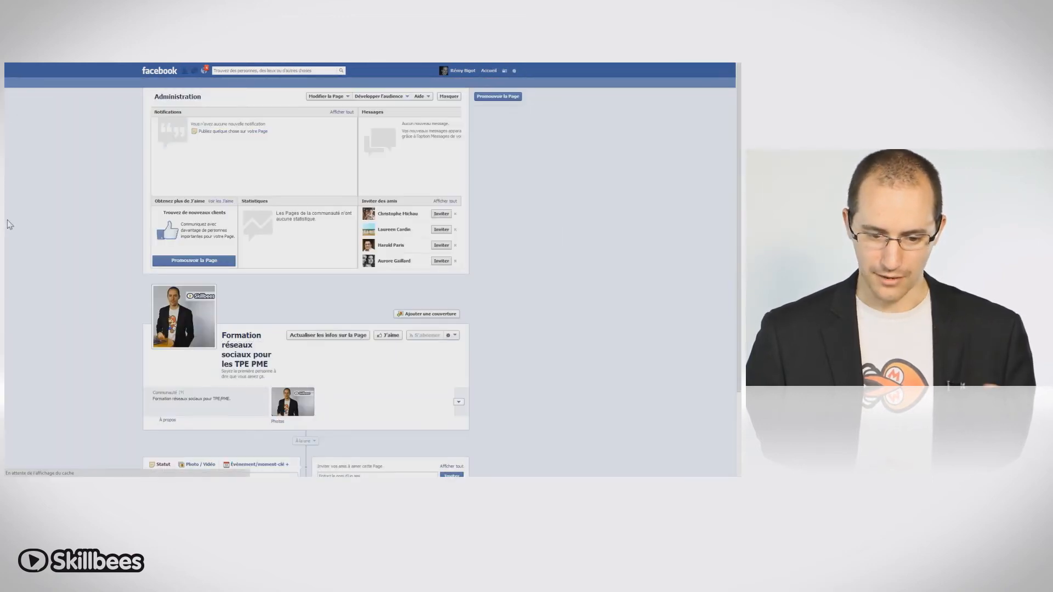